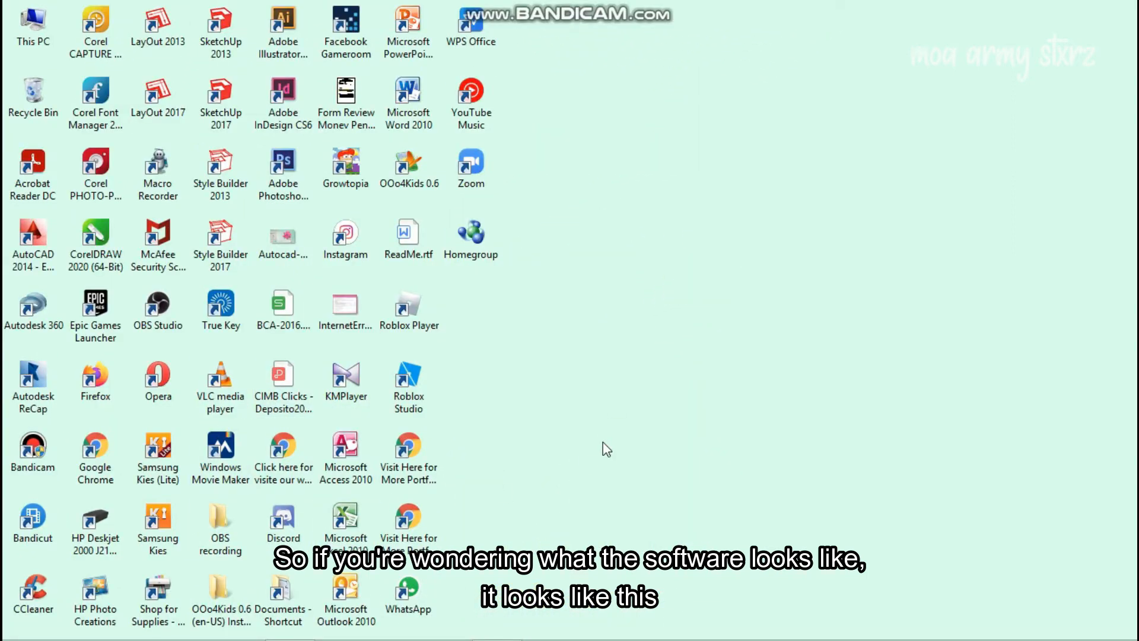
# - Launch MovieMator from the desktop shortcut to get an empty UNTITLED_2 project
pyautogui.doubleClick(230, 451)
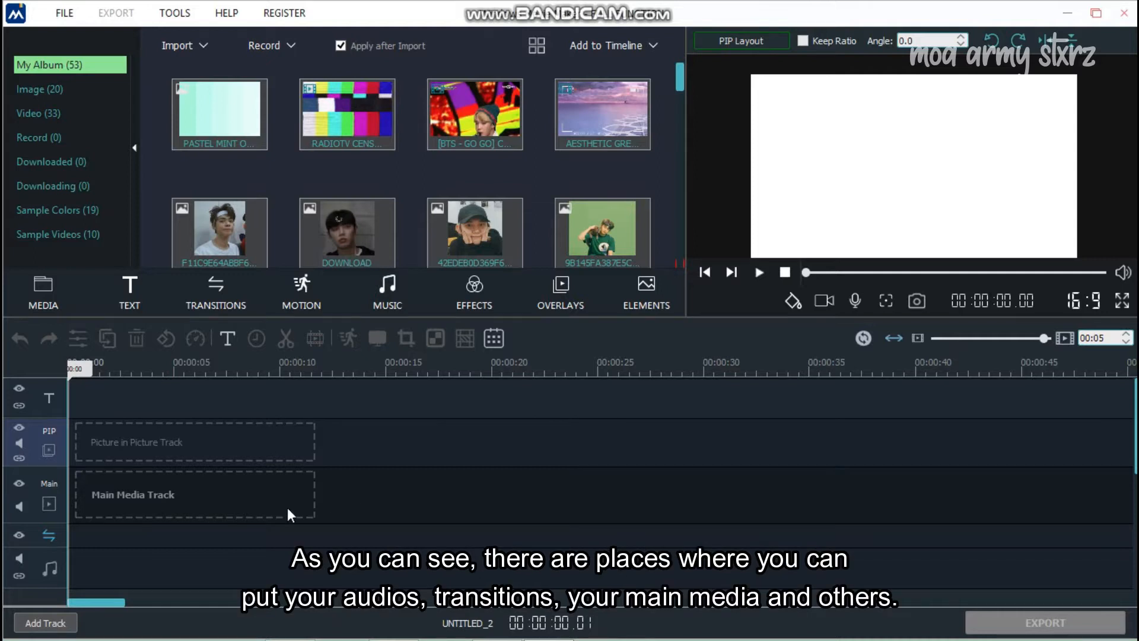
pyautogui.click(107, 568)
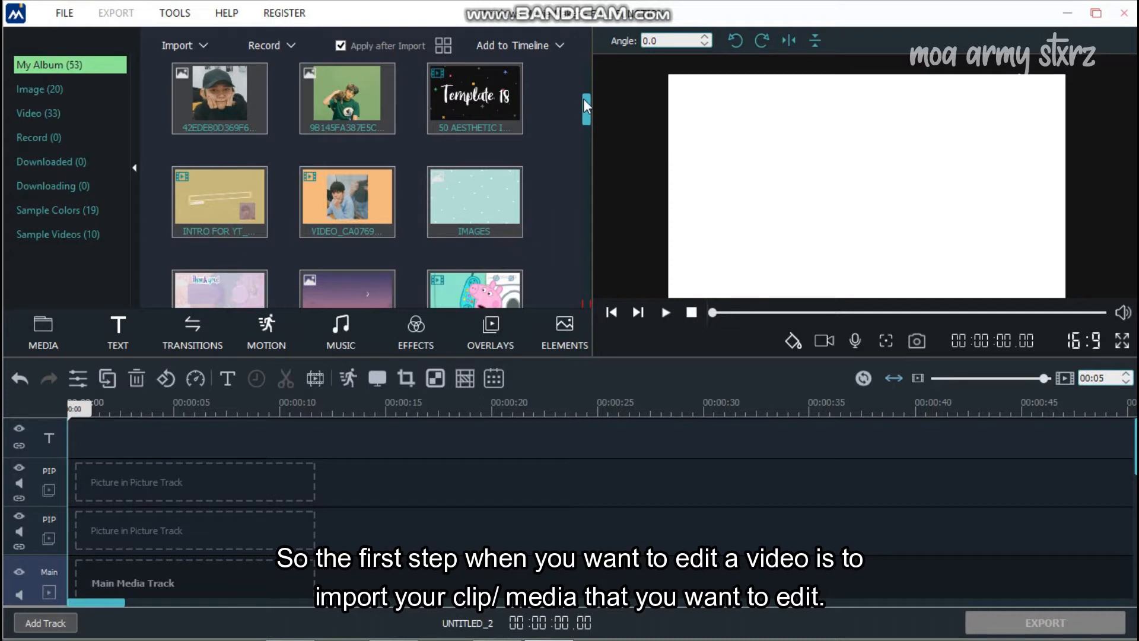
# - Add a second Picture in Picture track to the empty timeline
pyautogui.moveTo(585, 101); pyautogui.dragTo(598, 287)
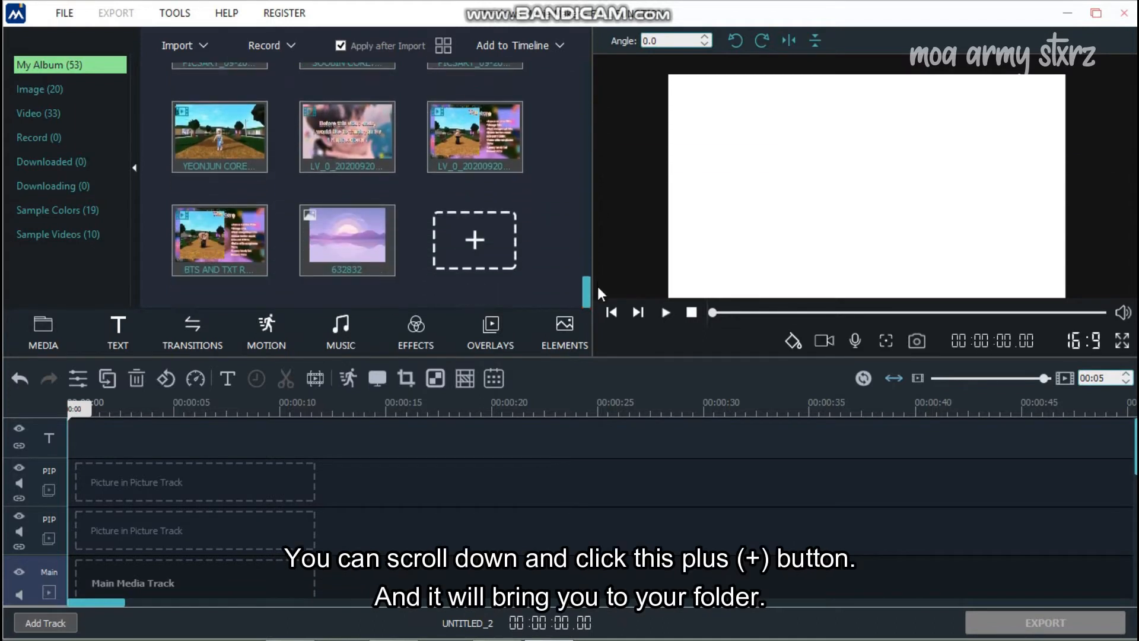
pyautogui.click(475, 243)
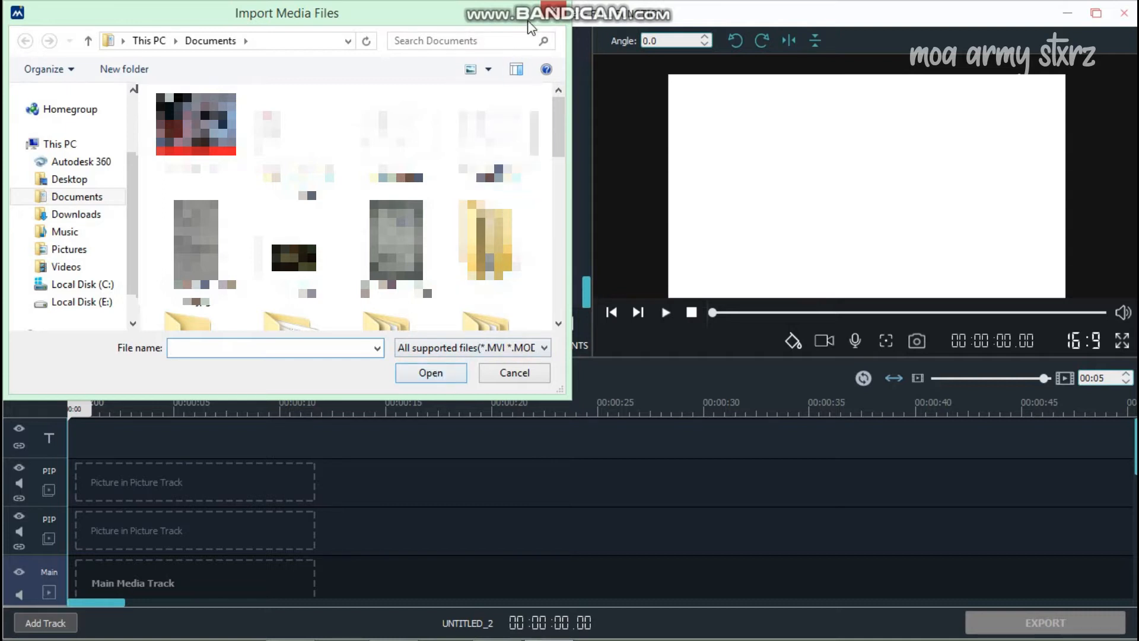
pyautogui.click(544, 11)
pyautogui.scroll(3, 588, 272)
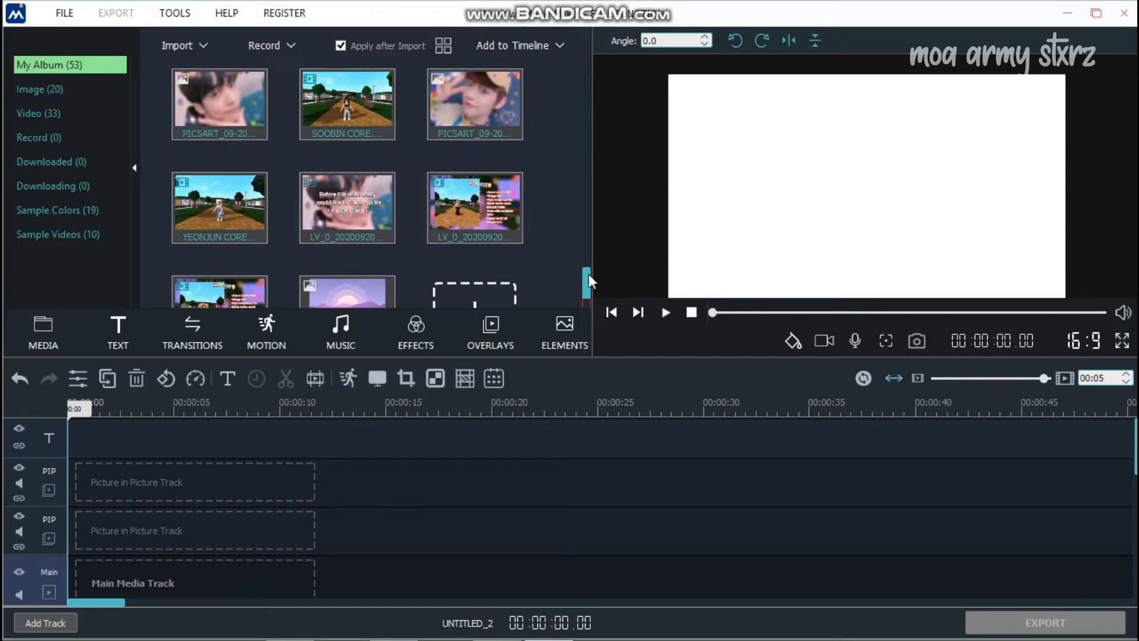
pyautogui.scroll(-1, 593, 270)
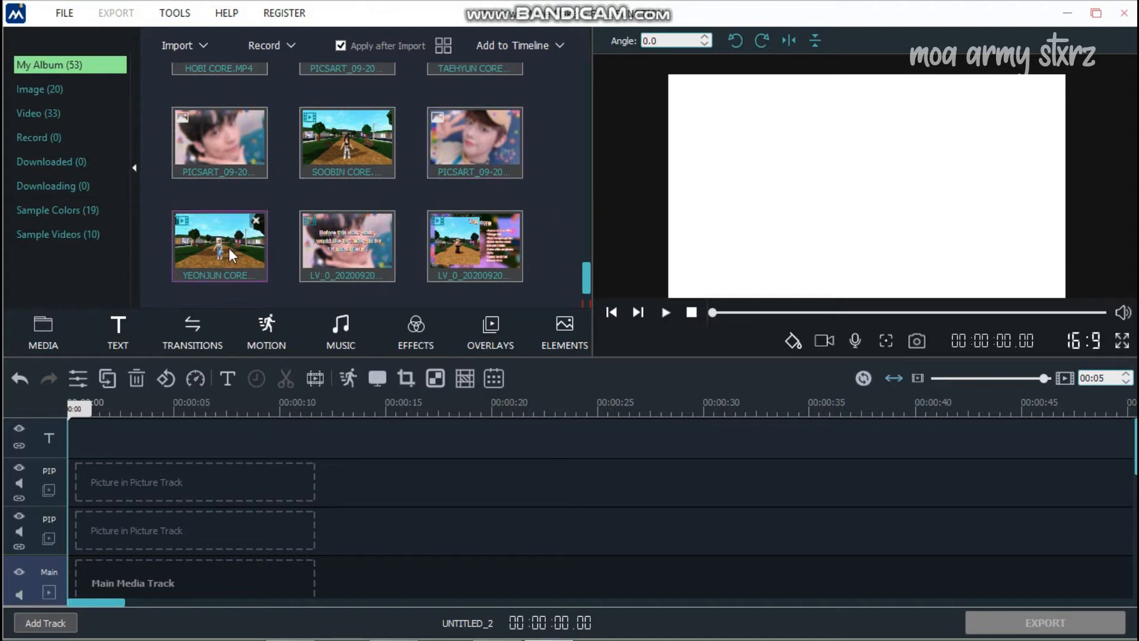
# - Place SOOBIN CORE.MP4 on the main track and play it to review the footage
pyautogui.click(345, 134)
pyautogui.moveTo(344, 133); pyautogui.dragTo(132, 587)
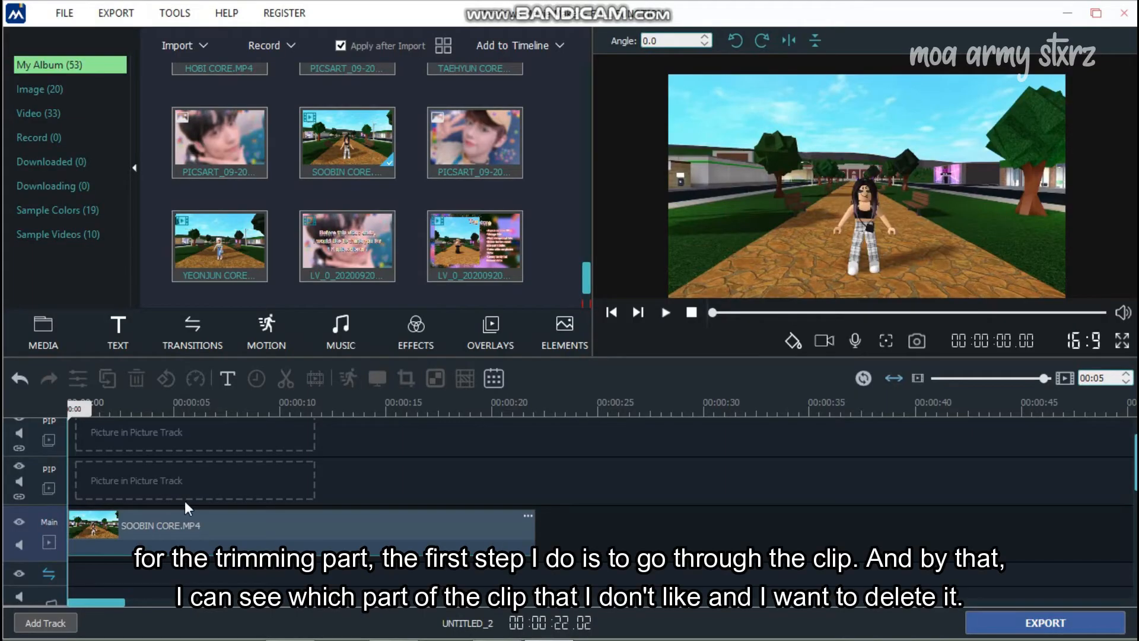
pyautogui.click(666, 313)
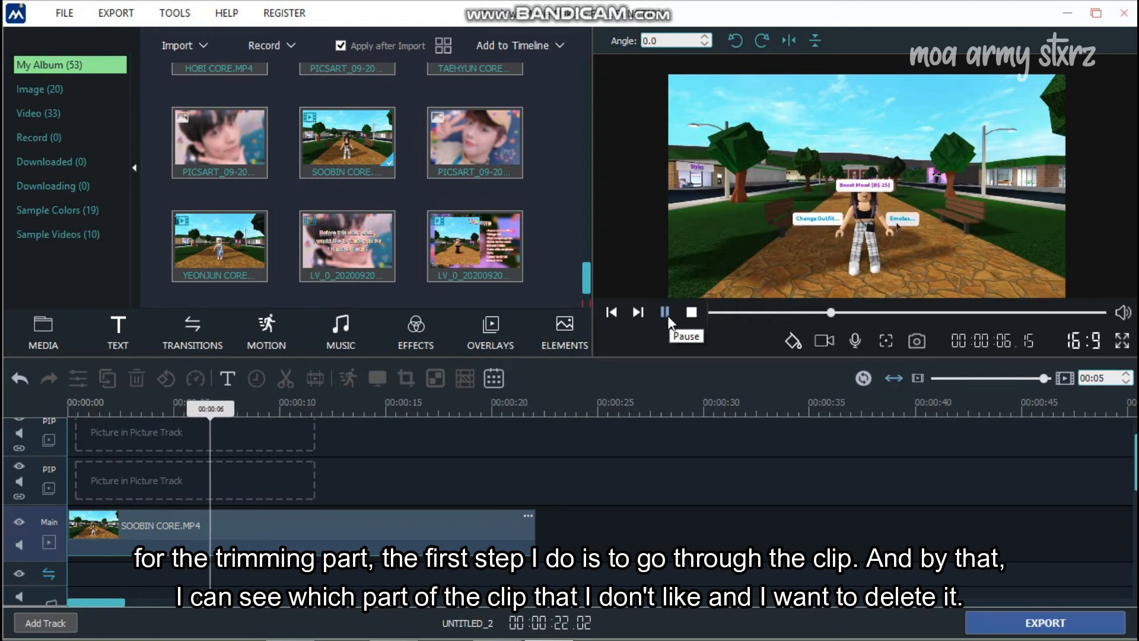
pyautogui.click(666, 312)
pyautogui.click(549, 471)
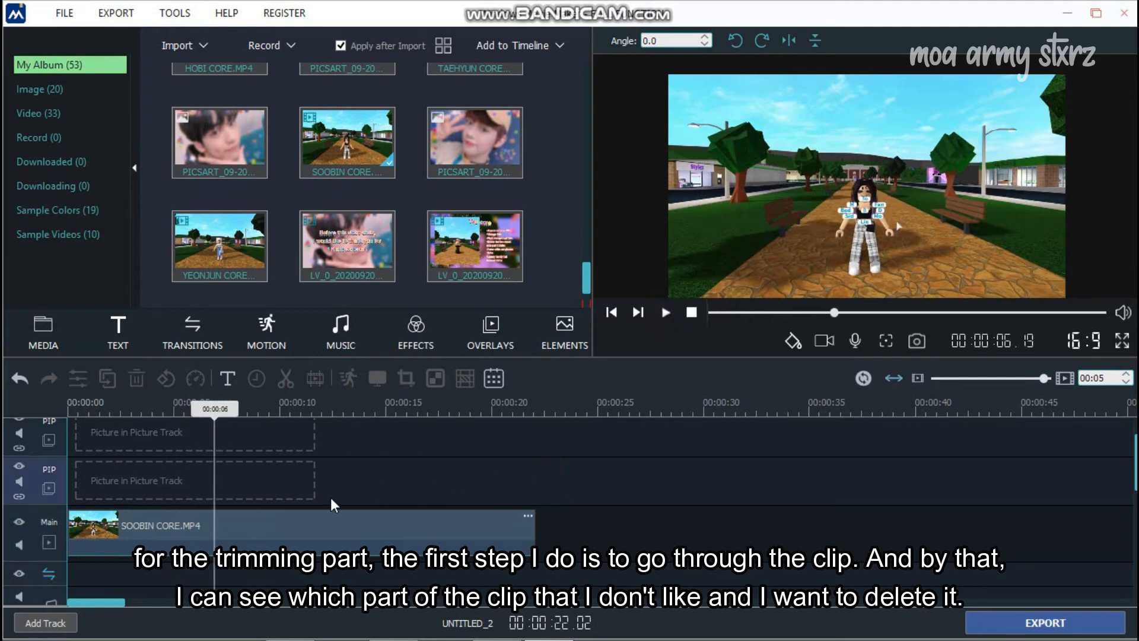
pyautogui.click(581, 532)
pyautogui.moveTo(222, 408); pyautogui.dragTo(197, 419)
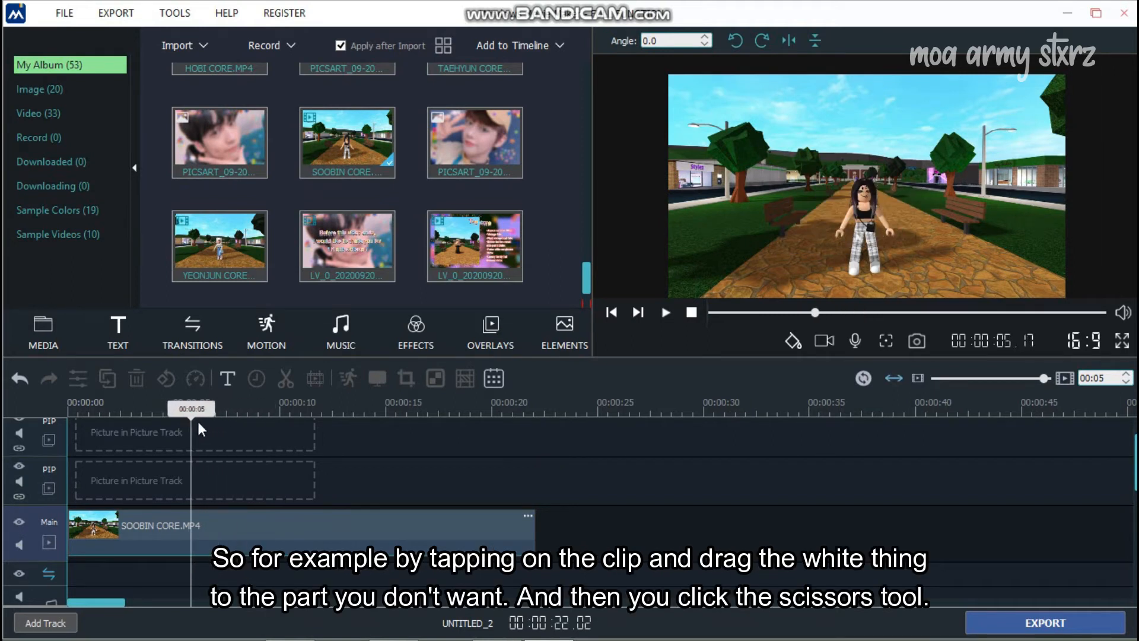
# - Split the clip at 5s and 9s and delete the middle piece
pyautogui.click(191, 526)
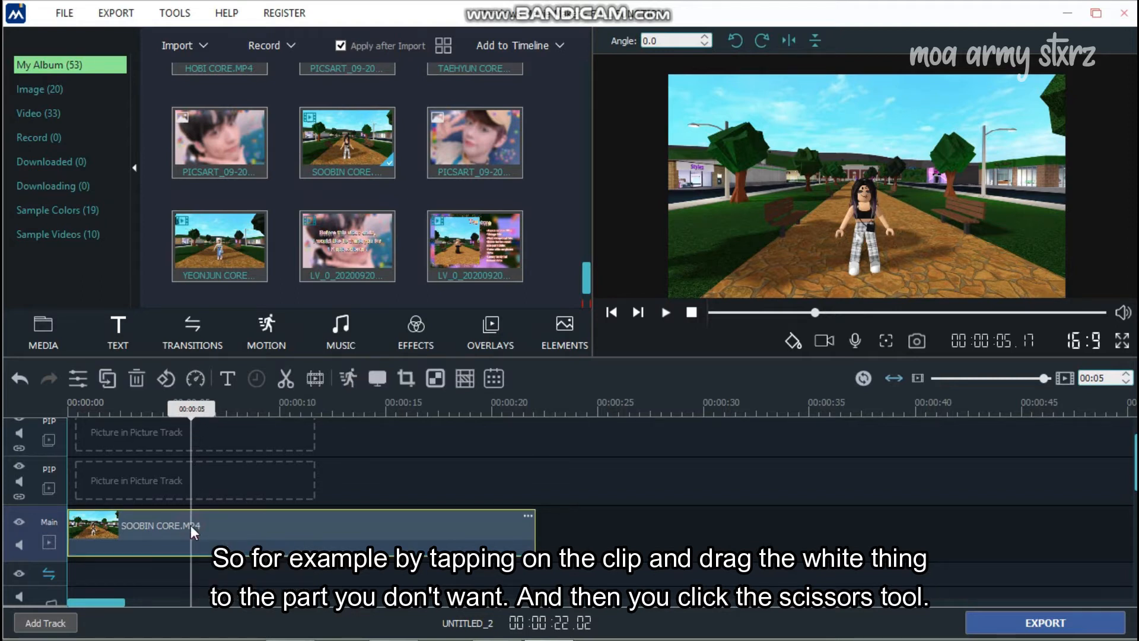
pyautogui.click(284, 378)
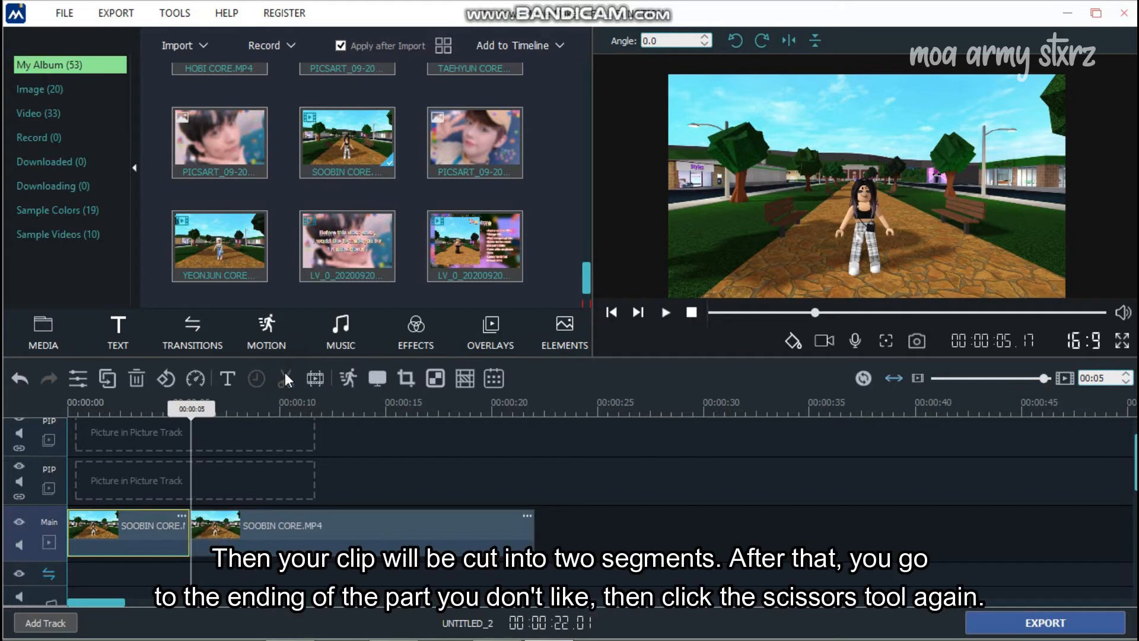
pyautogui.click(295, 444)
pyautogui.moveTo(198, 410); pyautogui.dragTo(259, 446)
pyautogui.click(308, 525)
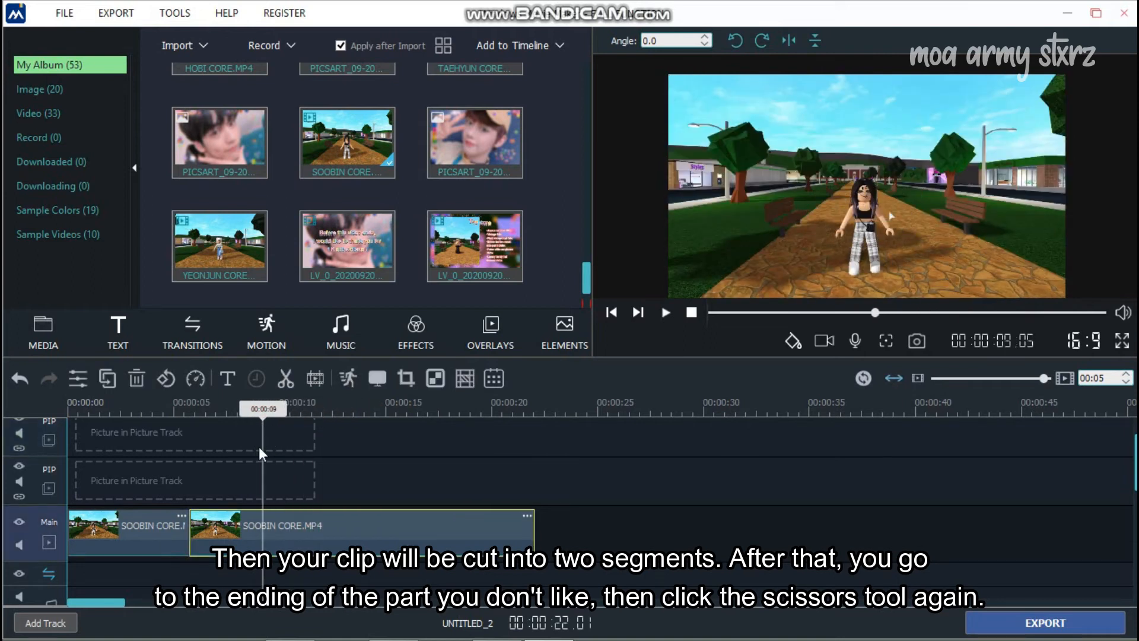
pyautogui.click(286, 379)
pyautogui.moveTo(270, 413); pyautogui.dragTo(371, 410)
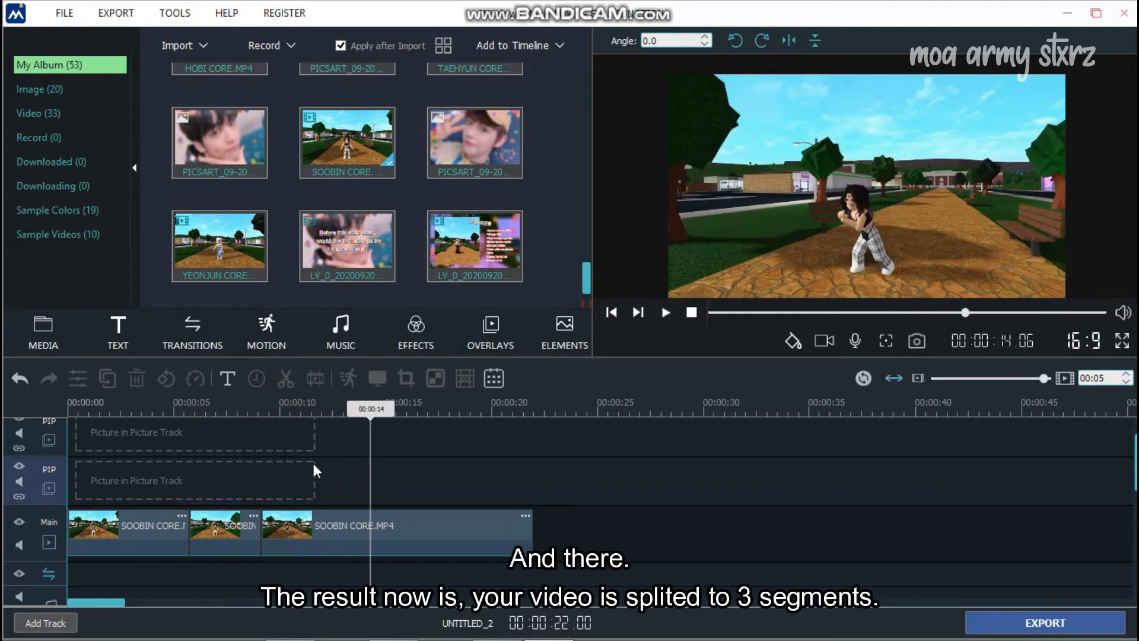
pyautogui.click(221, 528)
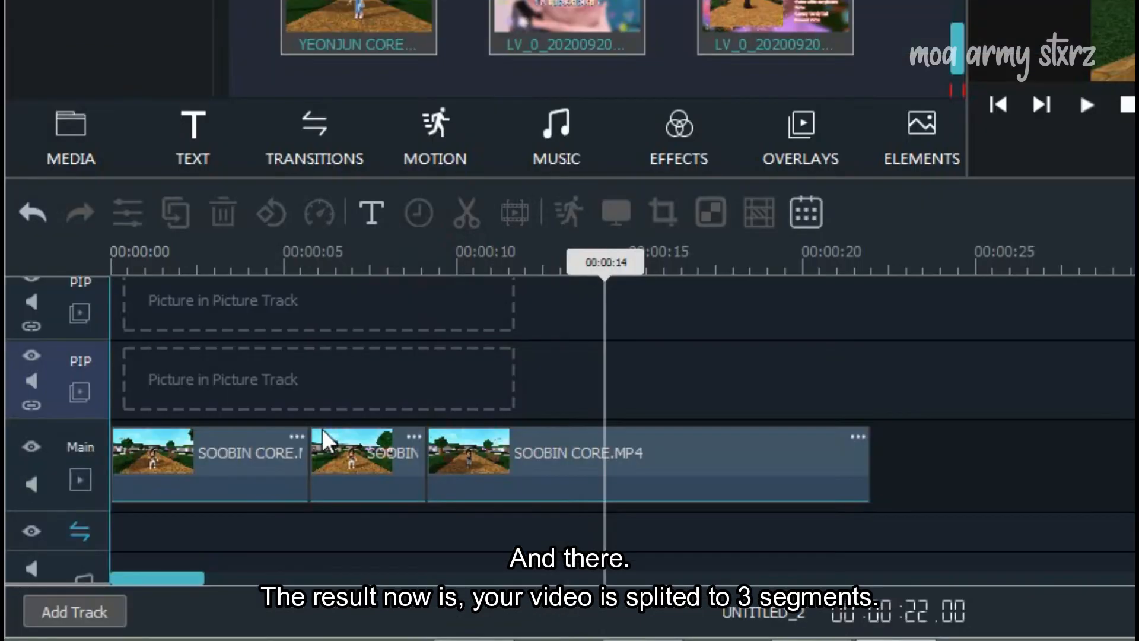
pyautogui.click(362, 463)
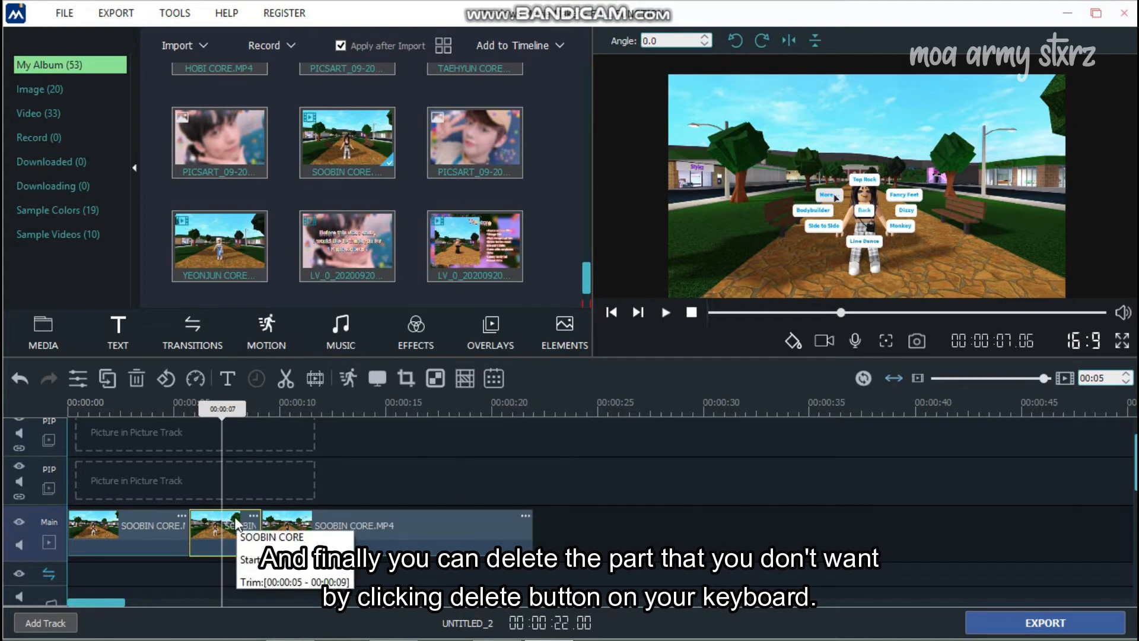
pyautogui.press('Delete')
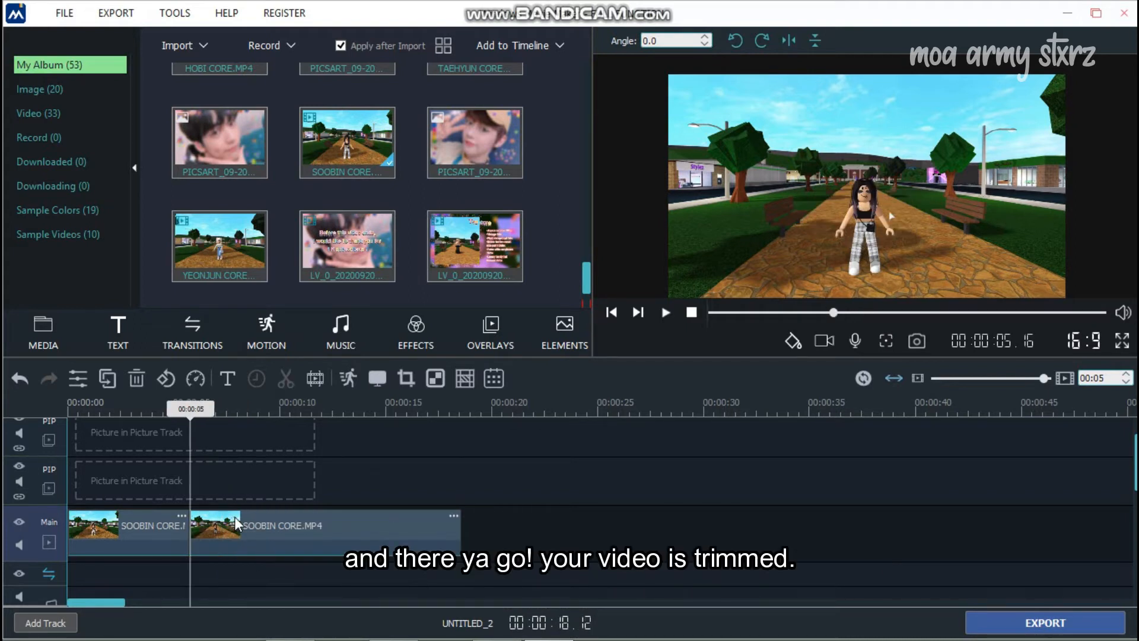
# - Put a clip from the media album onto the picture-in-picture track
pyautogui.click(298, 441)
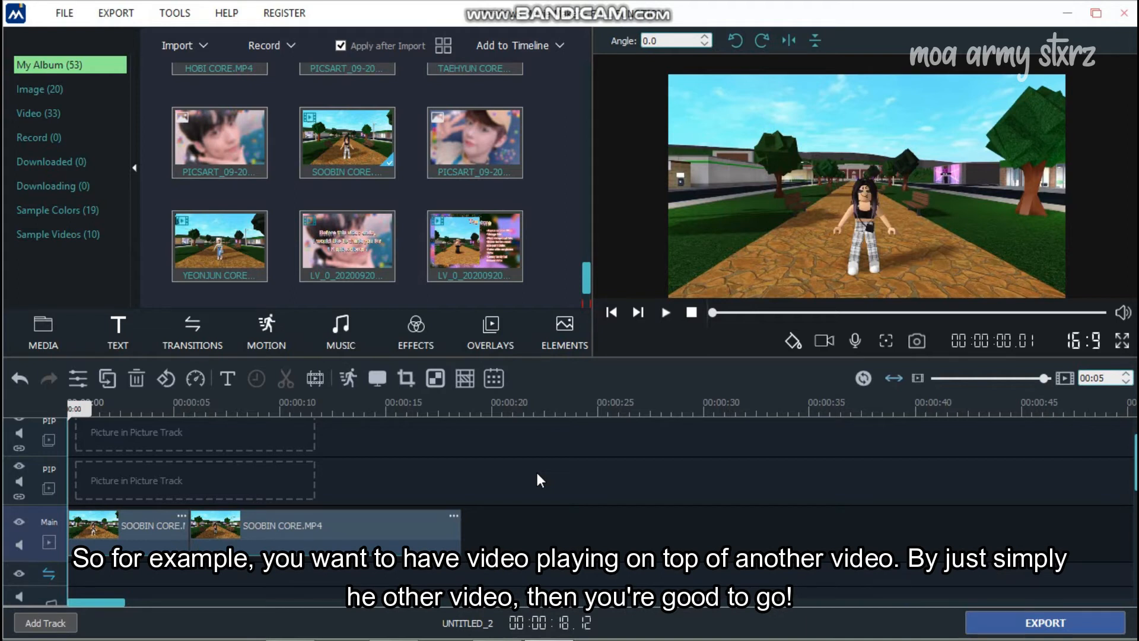
pyautogui.scroll(1, 475, 244)
pyautogui.scroll(-1, 474, 245)
pyautogui.scroll(-1, 408, 234)
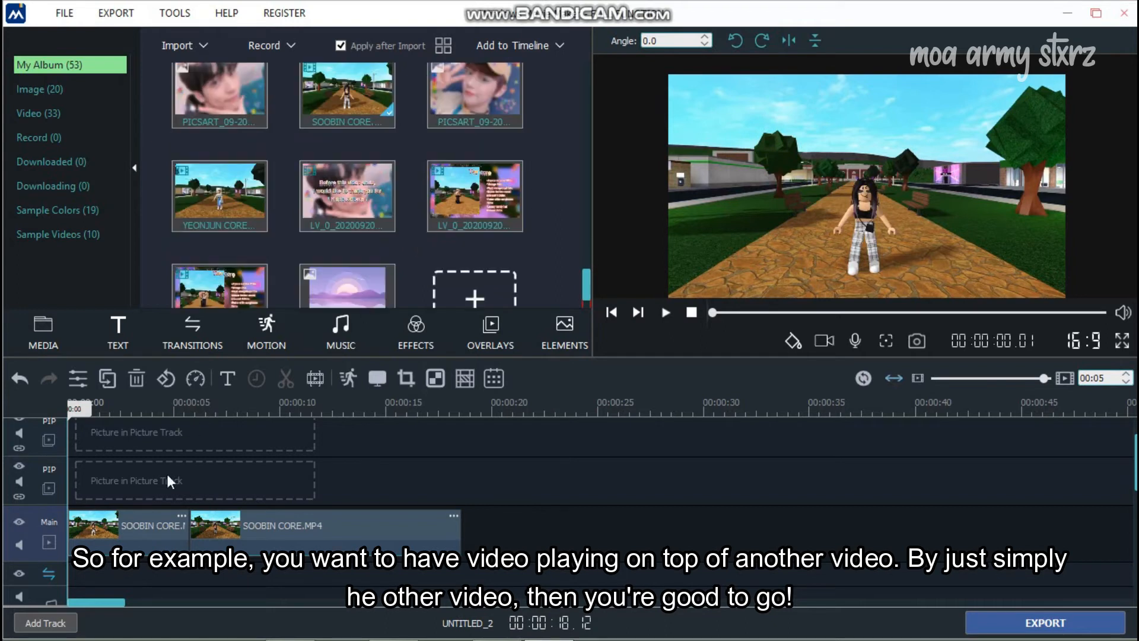
pyautogui.scroll(-1, 462, 240)
pyautogui.moveTo(460, 155); pyautogui.dragTo(121, 478)
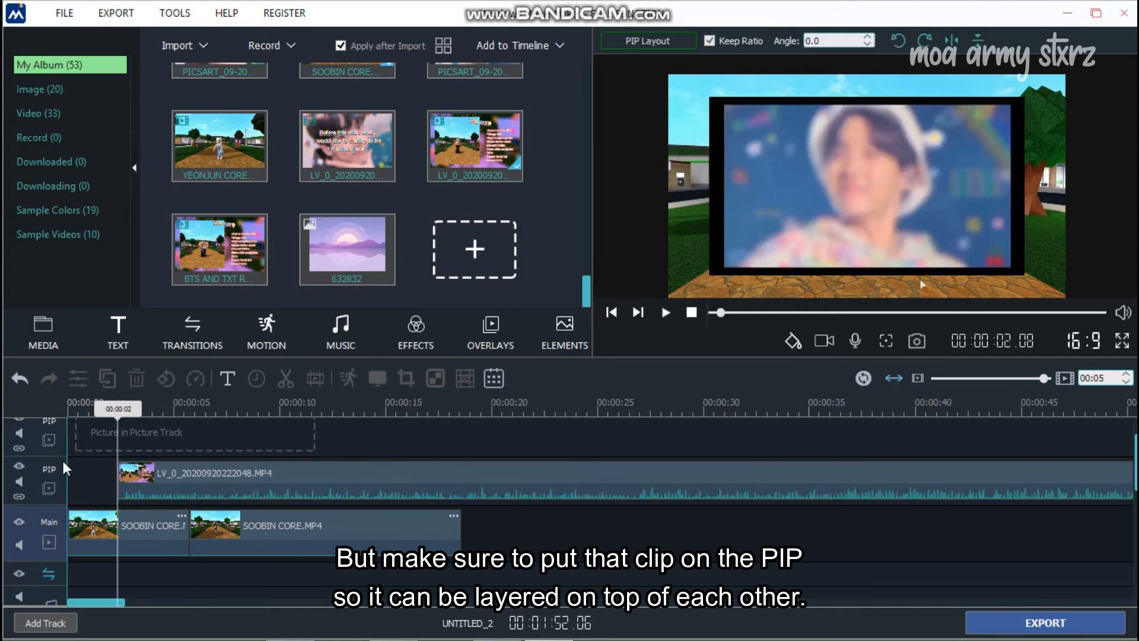
# - Shrink the overlay into the upper-left corner and preview it from about one second
pyautogui.click(183, 480)
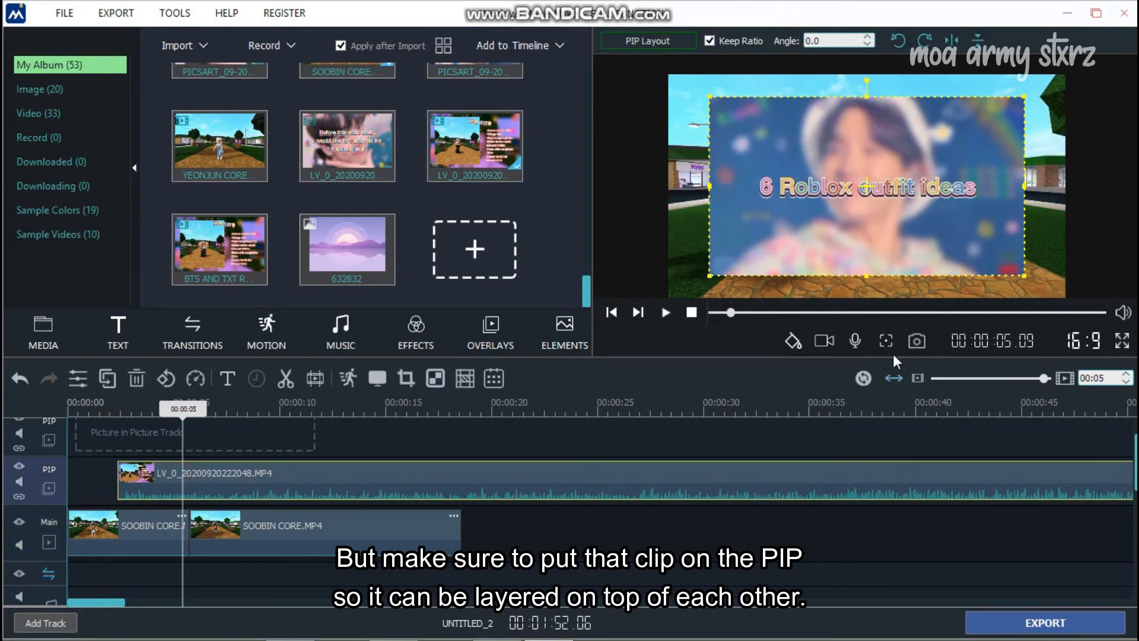
pyautogui.moveTo(1026, 278); pyautogui.dragTo(933, 255)
pyautogui.moveTo(897, 197); pyautogui.dragTo(798, 140)
pyautogui.moveTo(194, 412); pyautogui.dragTo(113, 415)
pyautogui.click(667, 312)
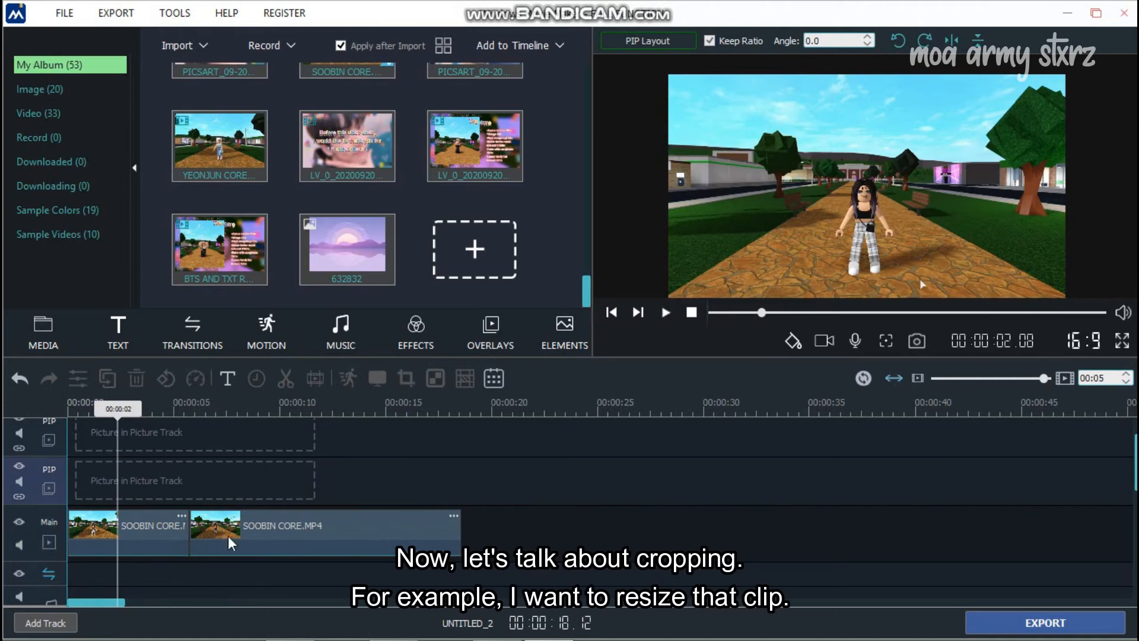
pyautogui.click(158, 544)
# - Crop the second SOOBIN CORE piece to a 1:1, 540 x 540 frame centred on the character
pyautogui.moveTo(169, 407); pyautogui.dragTo(338, 457)
pyautogui.click(313, 518)
pyautogui.moveTo(307, 409); pyautogui.dragTo(356, 451)
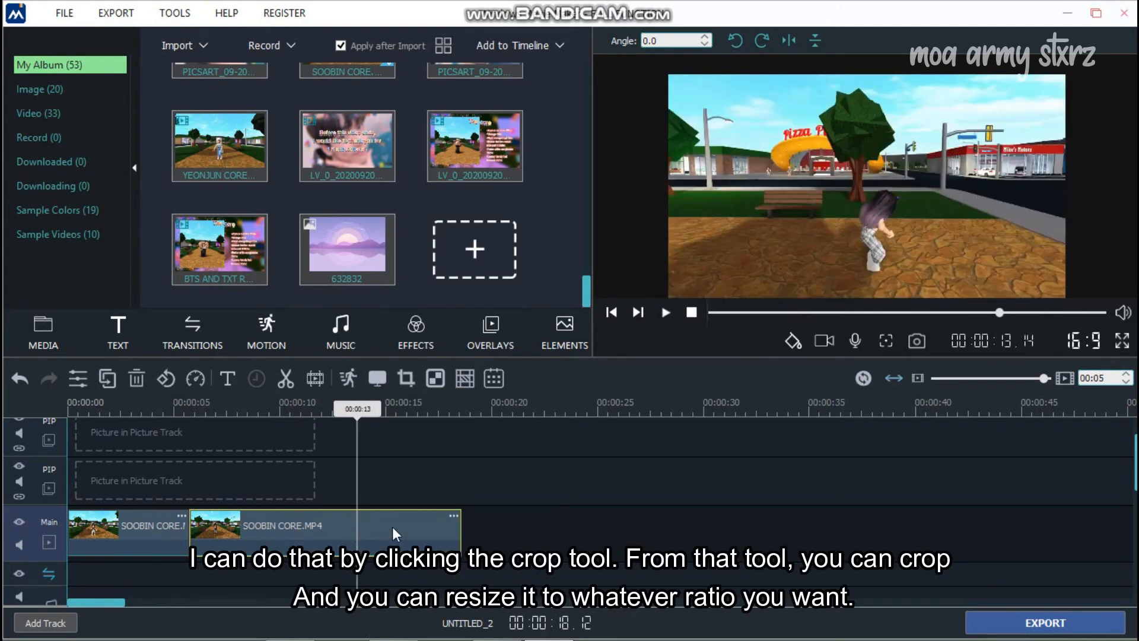
pyautogui.click(405, 378)
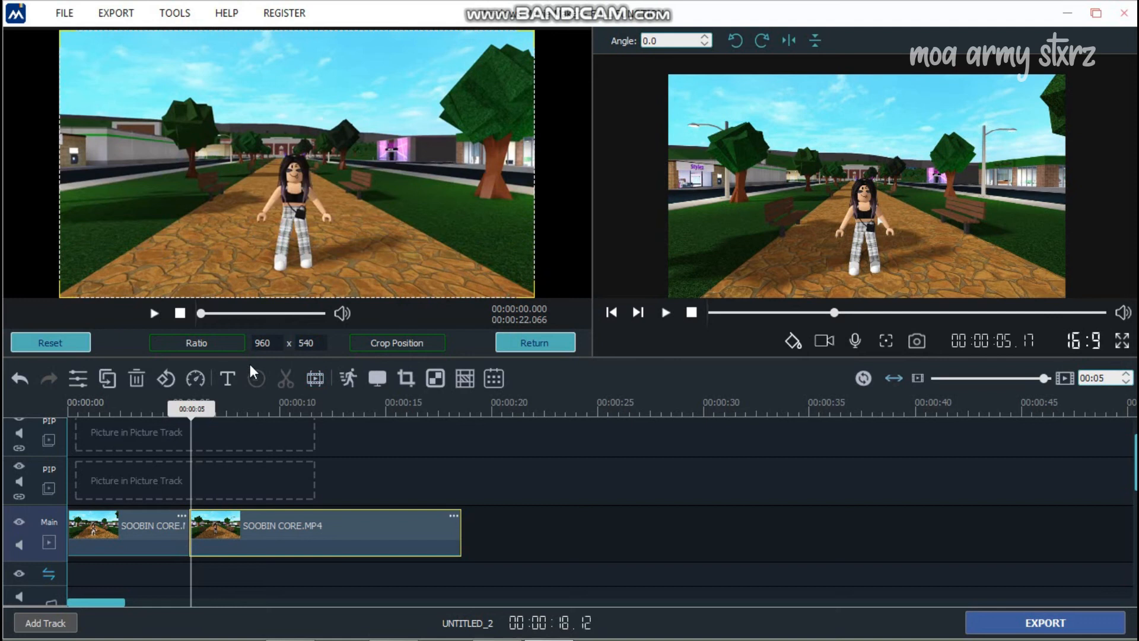
pyautogui.click(228, 343)
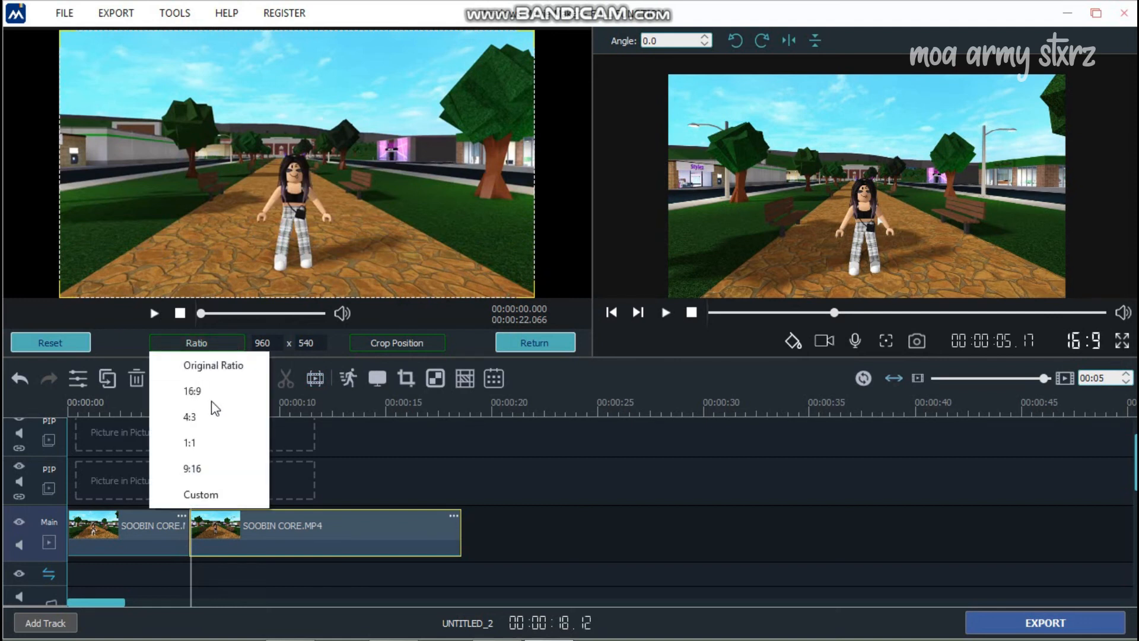
pyautogui.click(219, 439)
pyautogui.moveTo(193, 258); pyautogui.dragTo(296, 243)
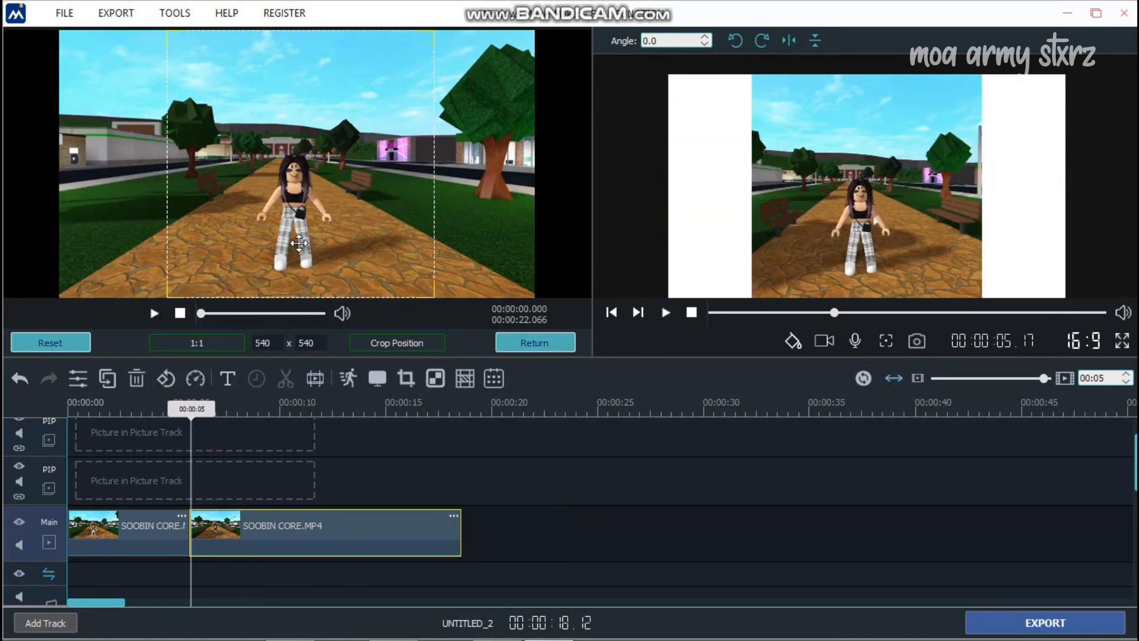
pyautogui.click(513, 341)
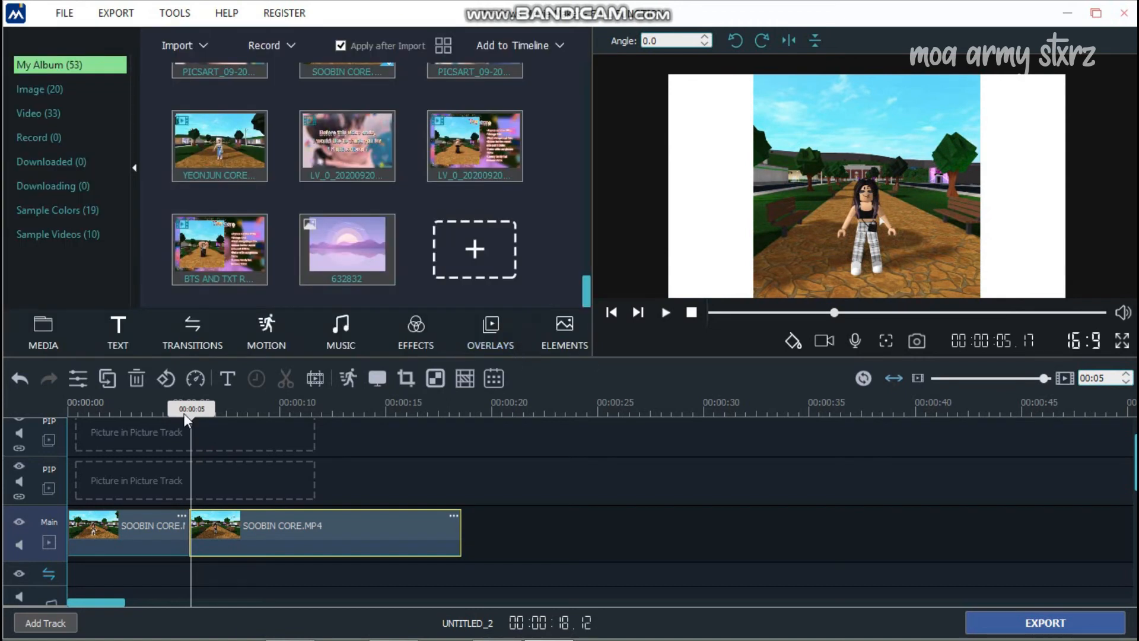
pyautogui.moveTo(184, 410); pyautogui.dragTo(168, 410)
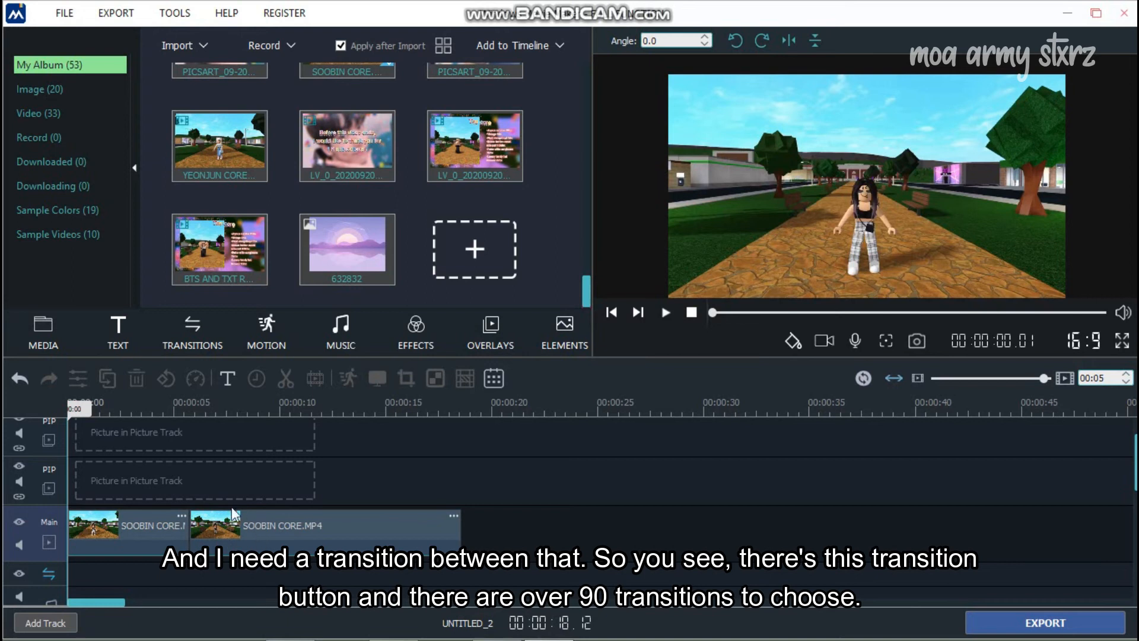
# - Place a Colour Distance transition between the two SOOBIN CORE clips
pyautogui.click(197, 329)
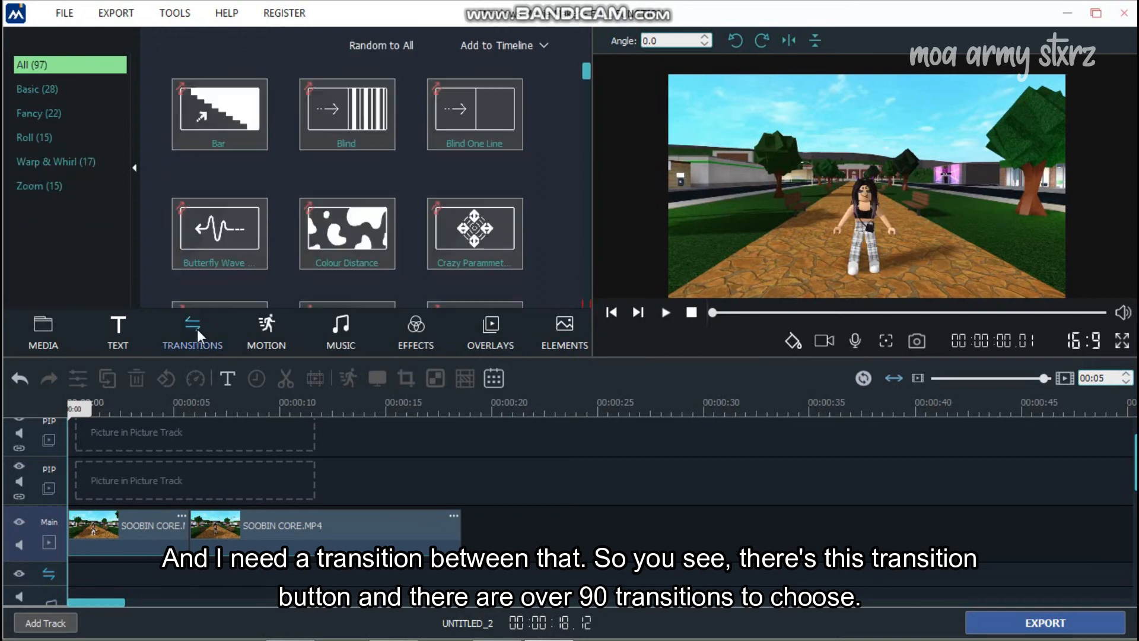
pyautogui.scroll(-10, 391, 158)
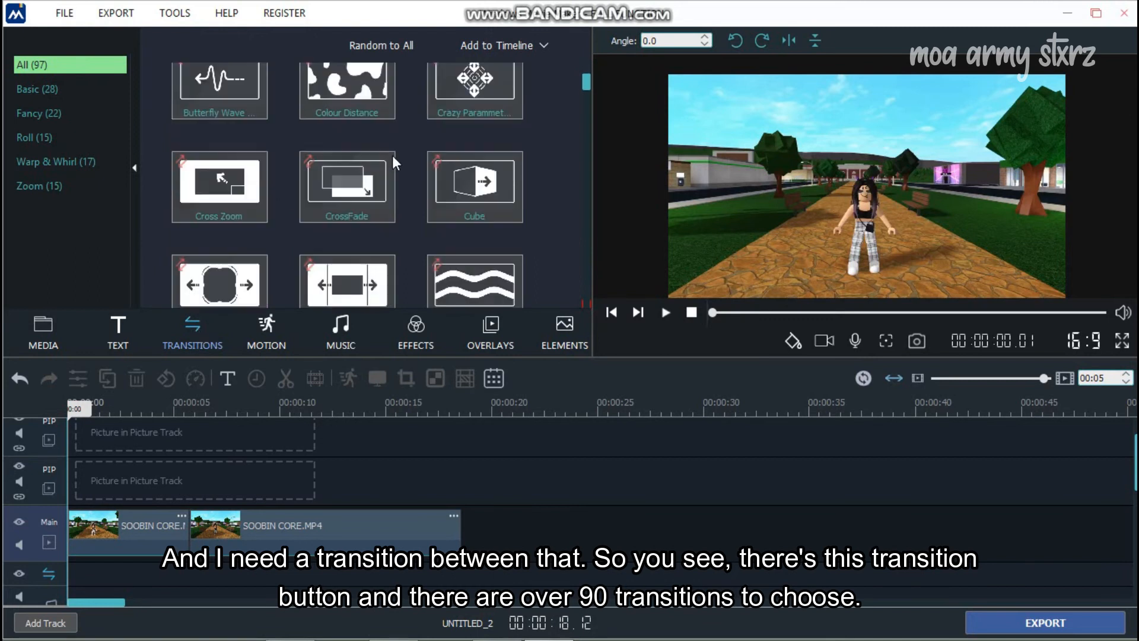
pyautogui.scroll(-15, 393, 157)
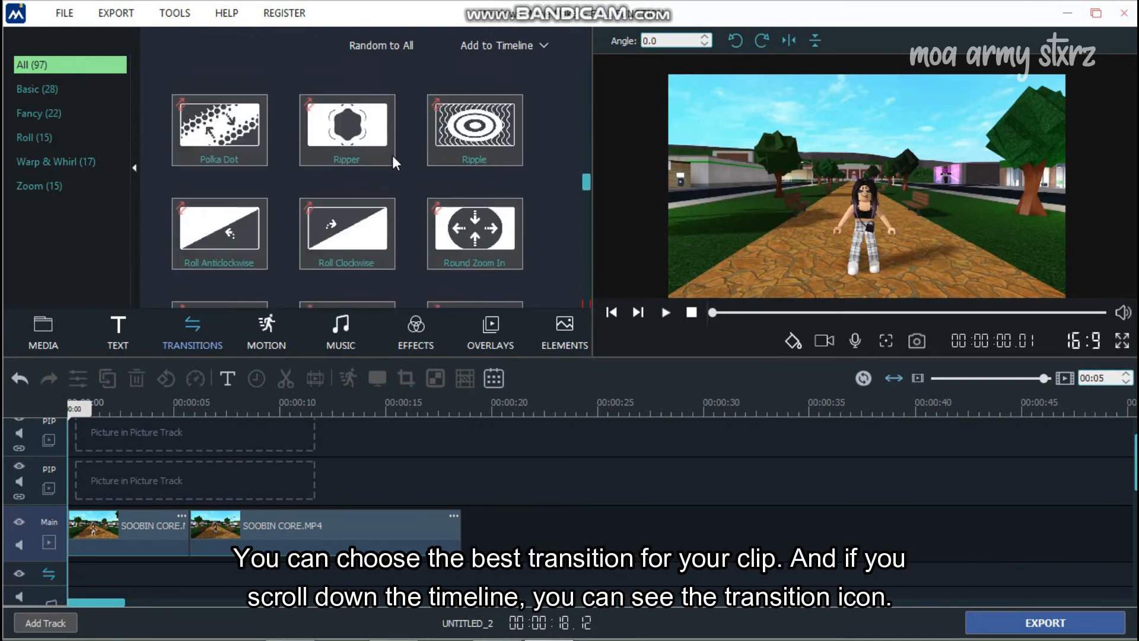
pyautogui.scroll(20, 393, 156)
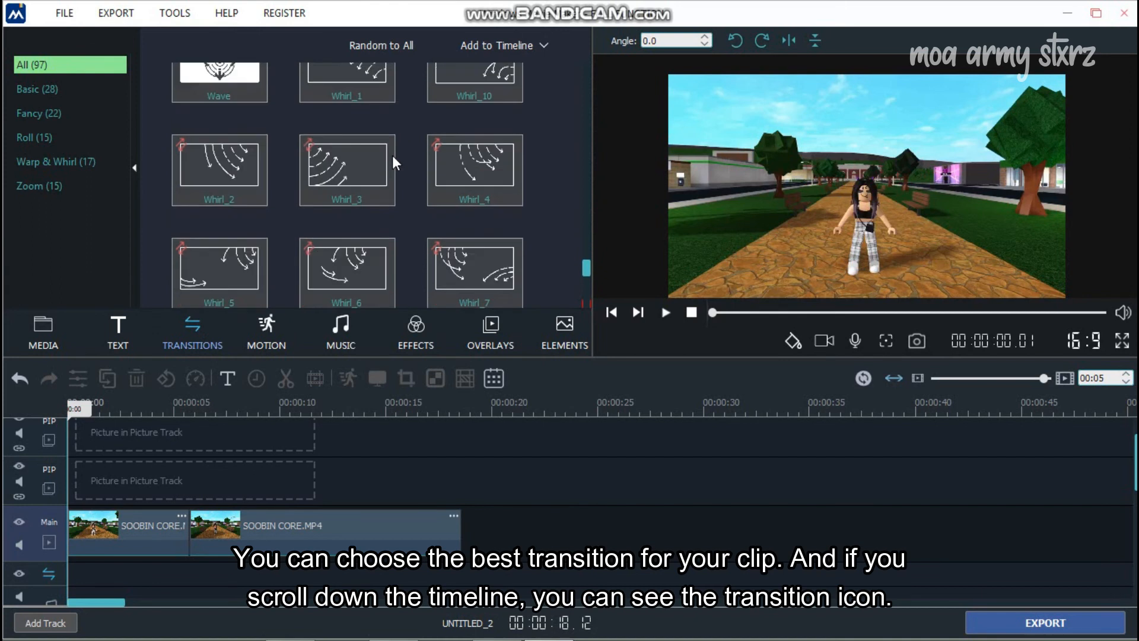
pyautogui.scroll(-1, 271, 462)
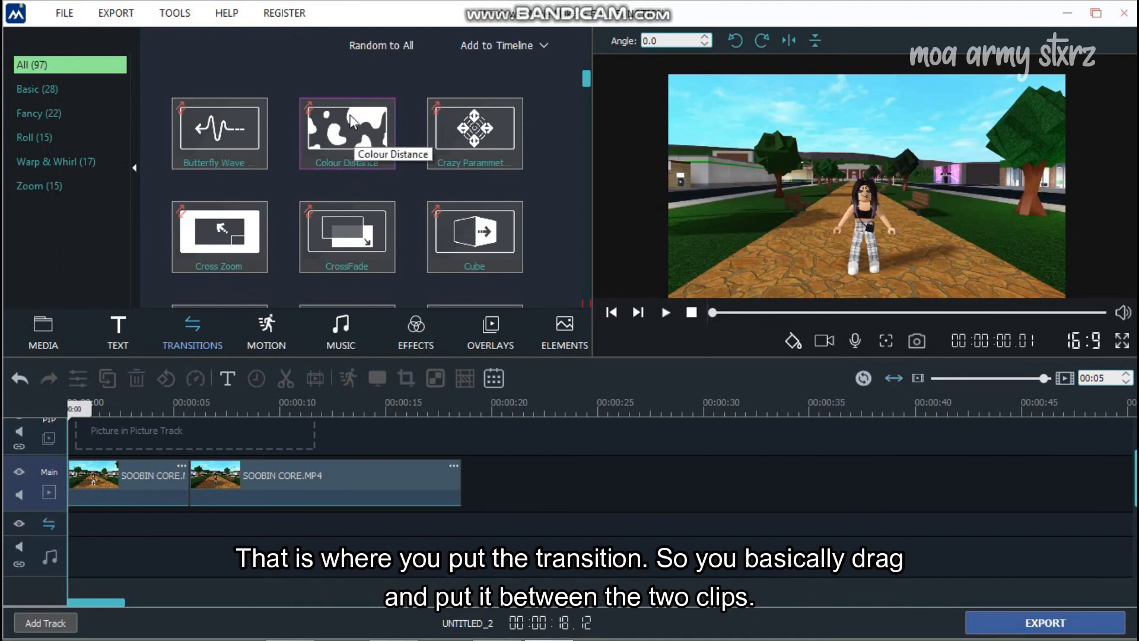
pyautogui.moveTo(346, 122); pyautogui.dragTo(188, 524)
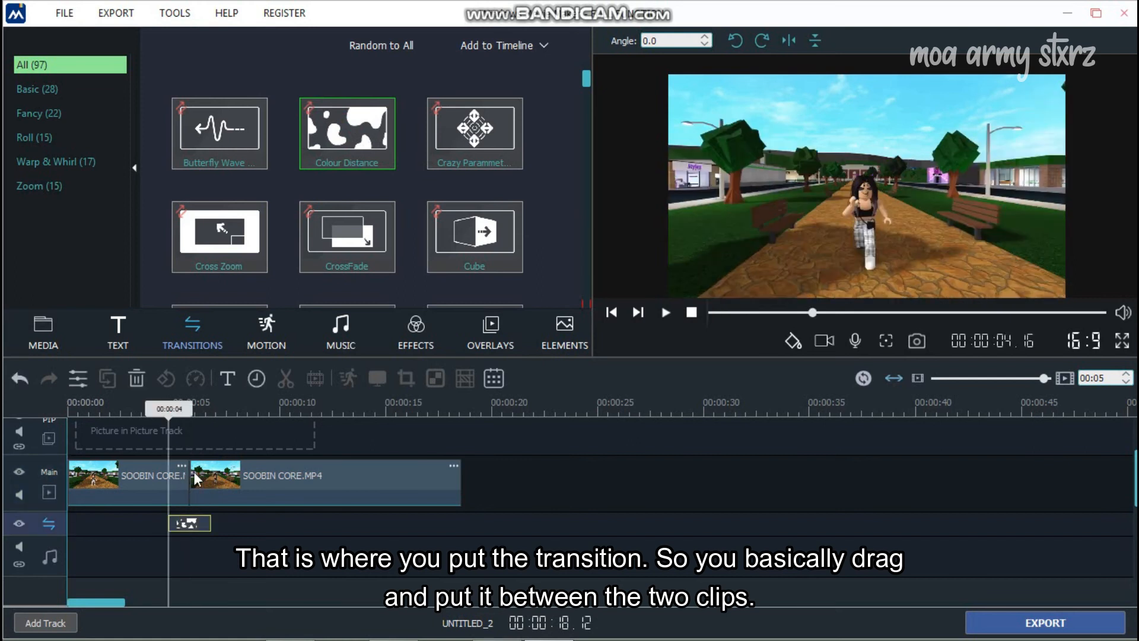
# - Set the transition duration to 1.0 and play it back in an enlarged preview
pyautogui.click(185, 523)
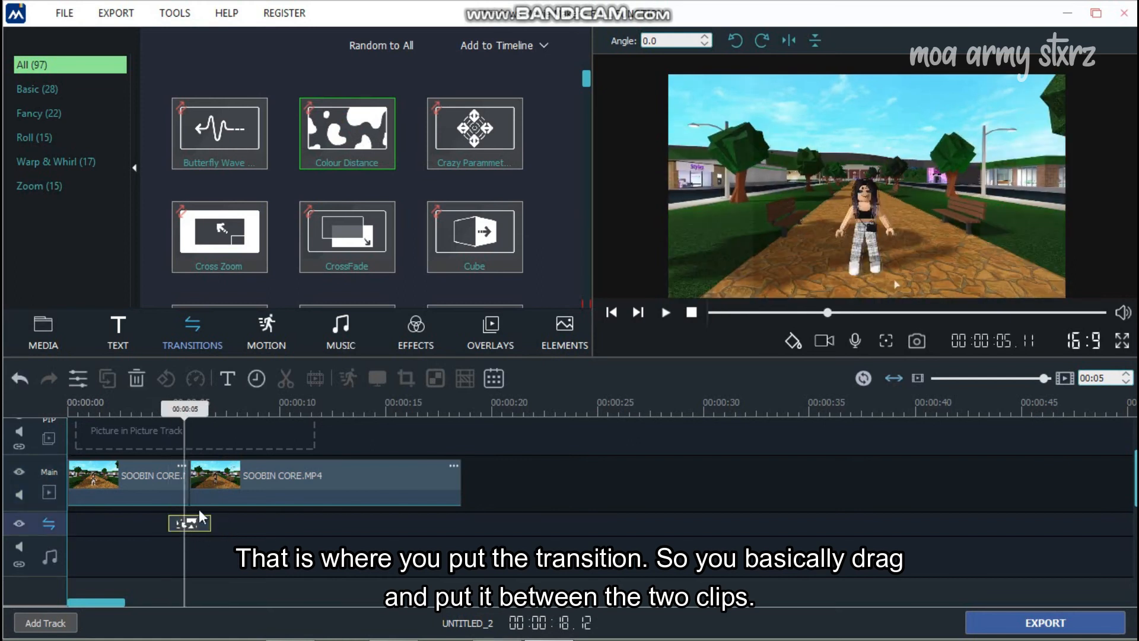
pyautogui.click(72, 382)
pyautogui.click(379, 112)
pyautogui.click(369, 133)
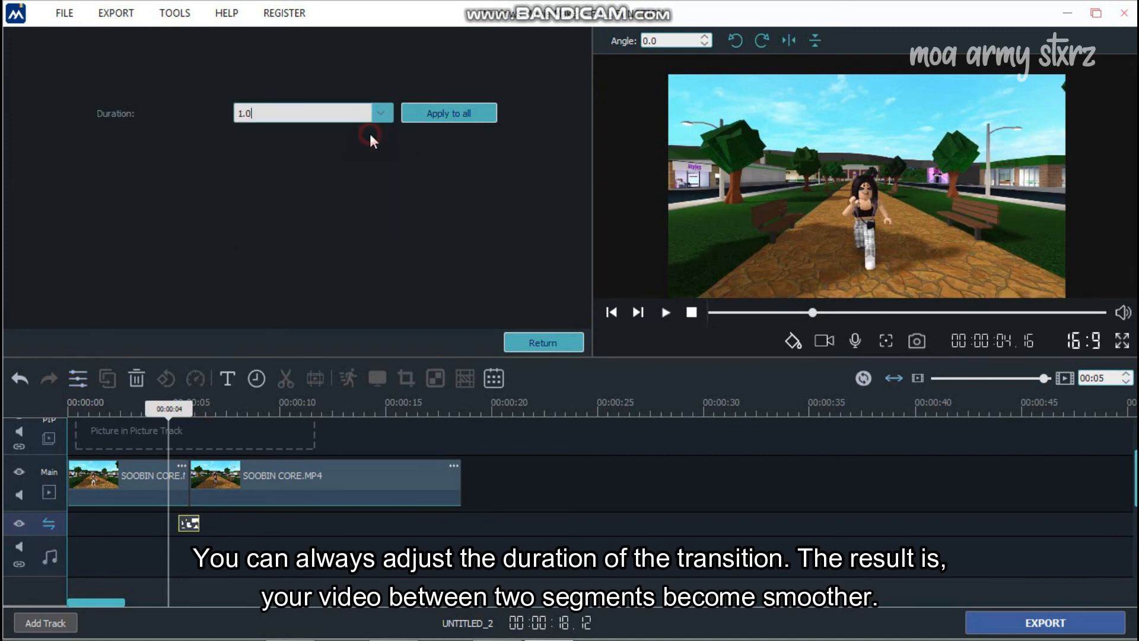
pyautogui.click(541, 344)
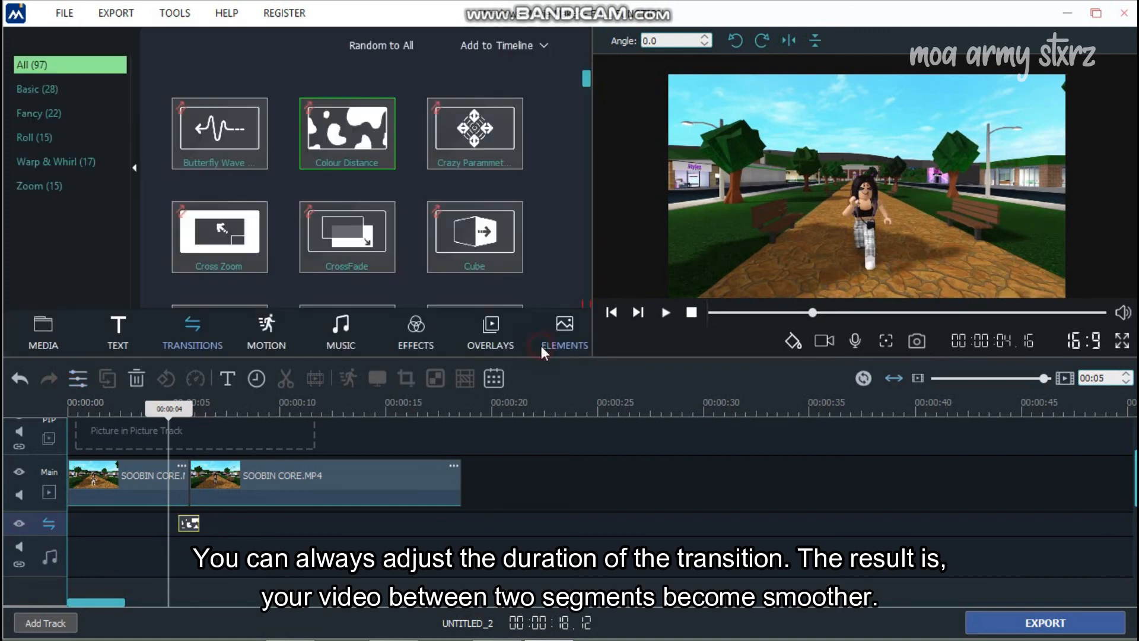
pyautogui.click(162, 411)
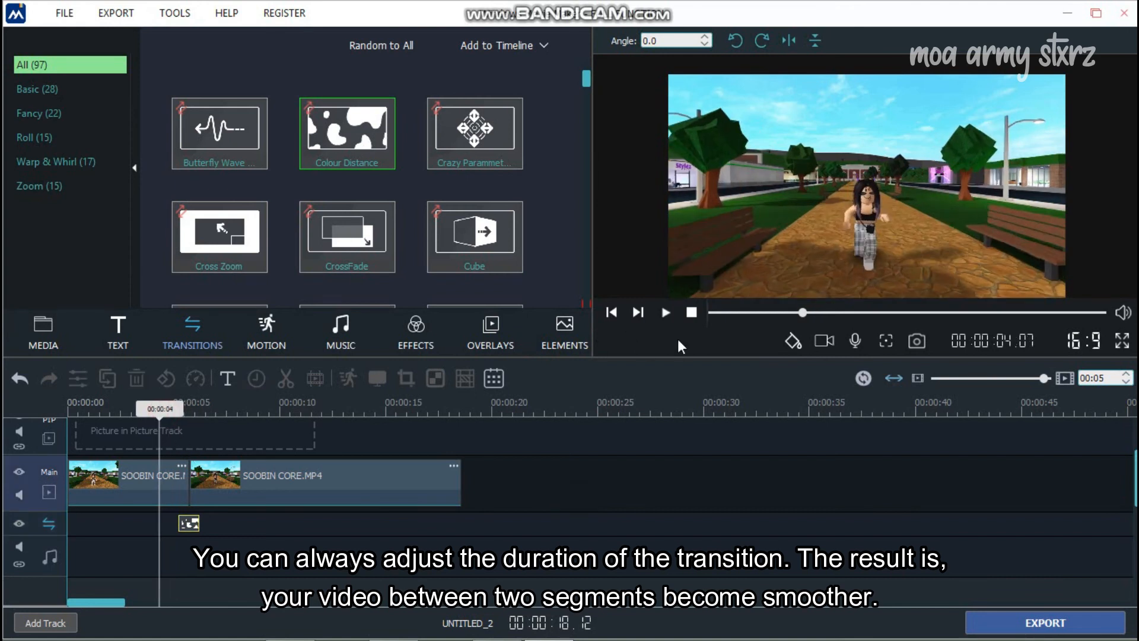
pyautogui.moveTo(669, 357); pyautogui.dragTo(656, 438)
pyautogui.moveTo(592, 335); pyautogui.dragTo(462, 354)
pyautogui.click(537, 395)
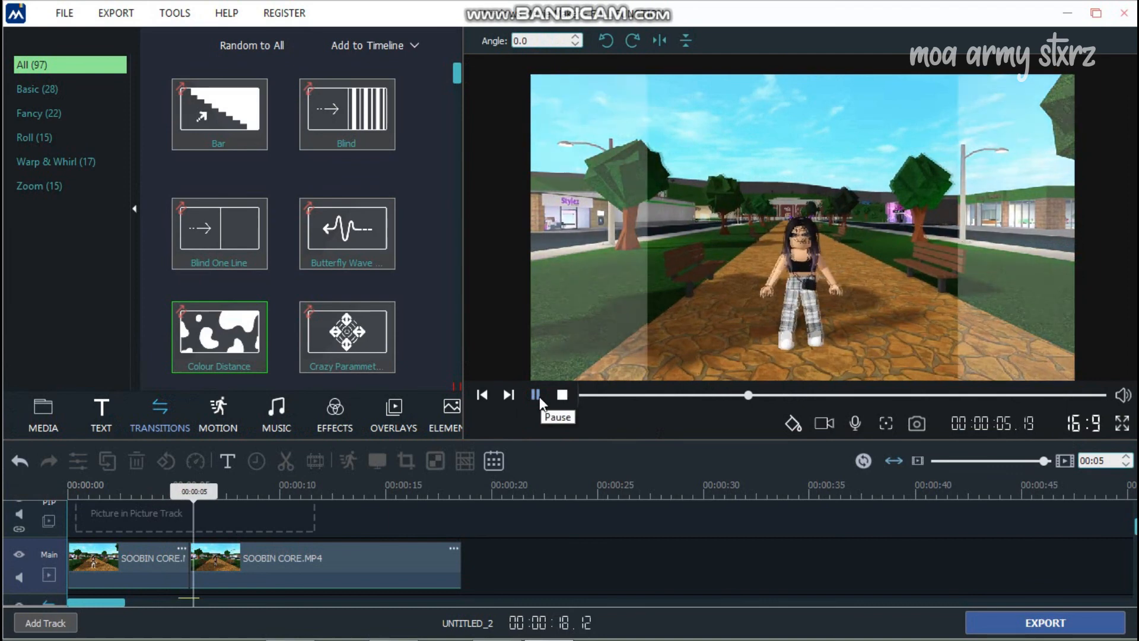